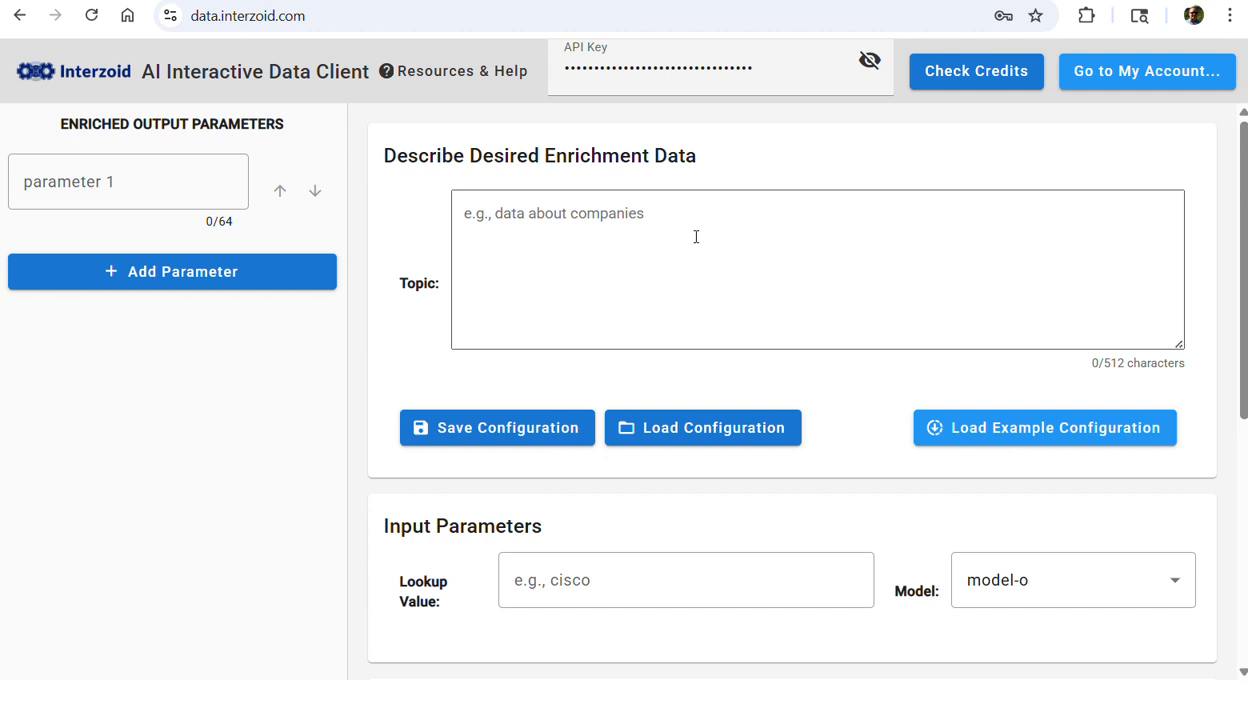
Step: Enter the topic 'Provide complete, corrected, and verified addresses according to us postal standards'
left_click(695, 212)
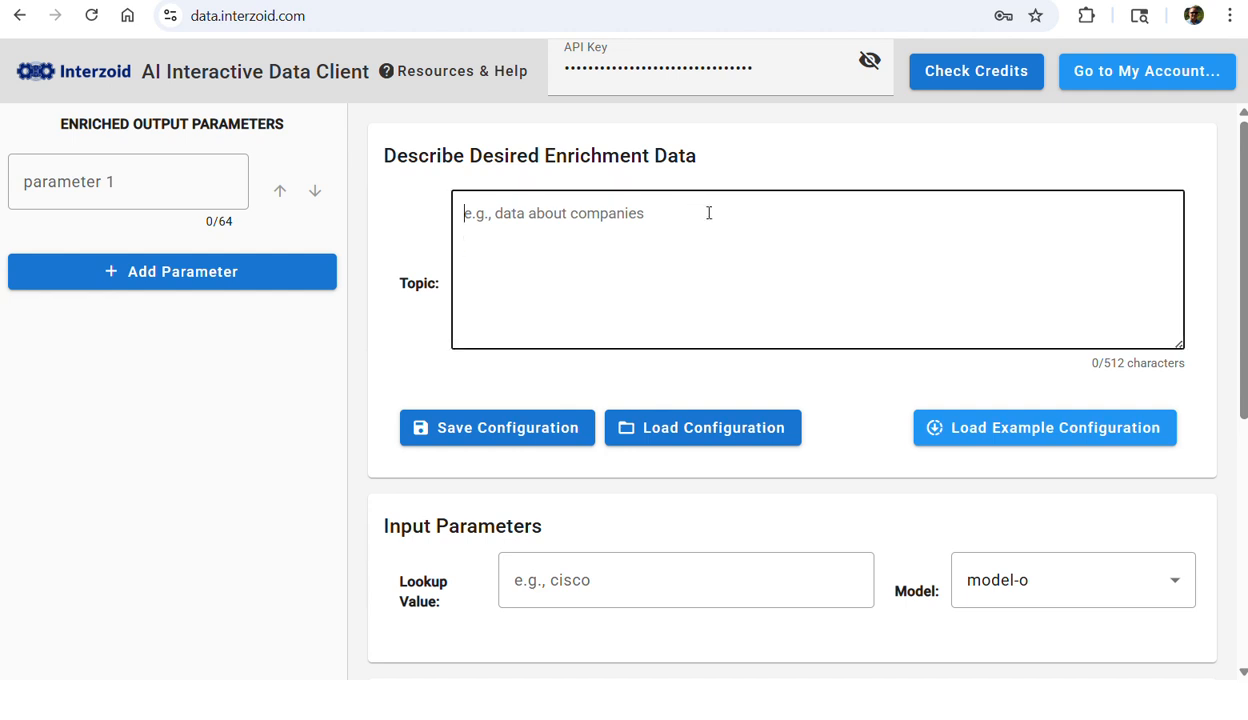
type("P")
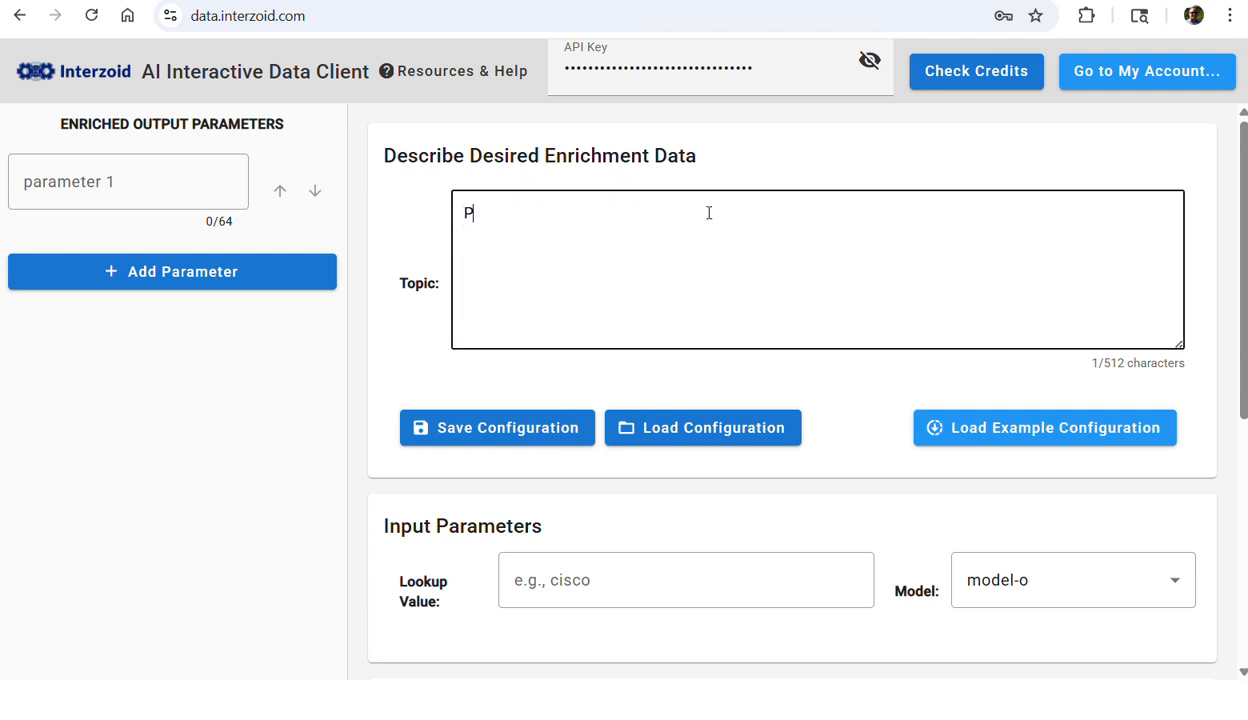
type("rovide comple")
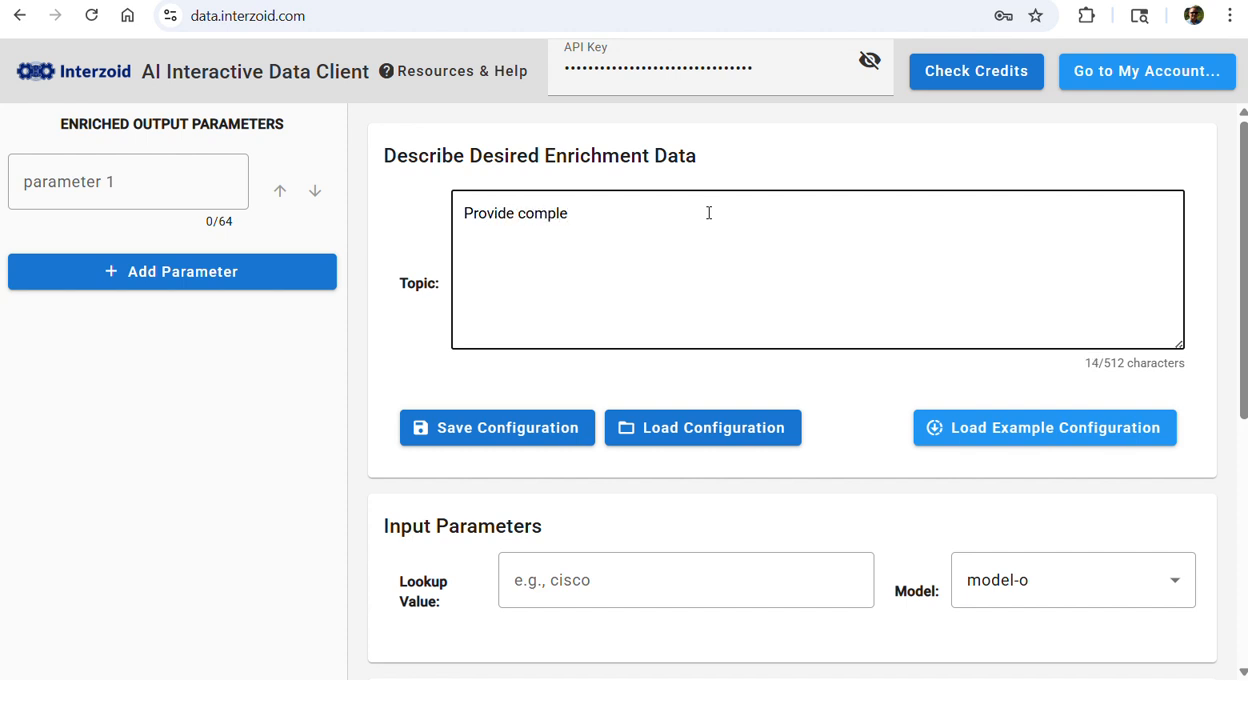
type("te, corrected, and ver")
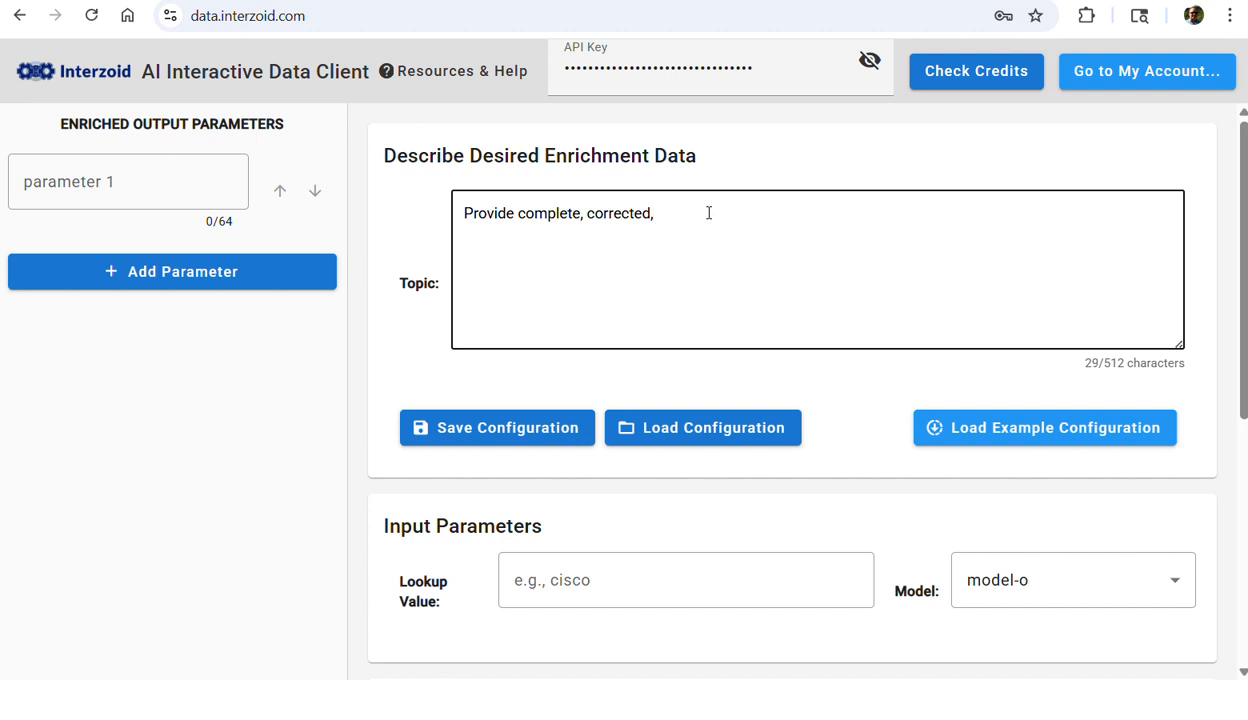
type("ified addresses")
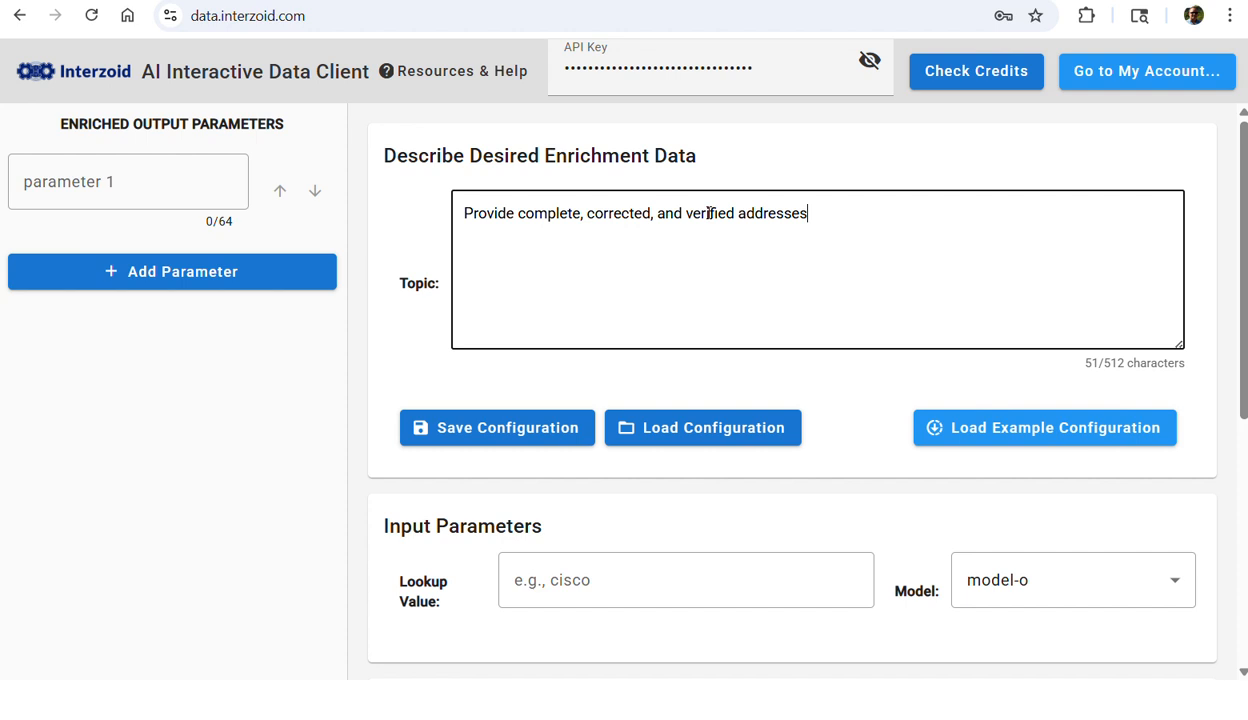
type("according to u")
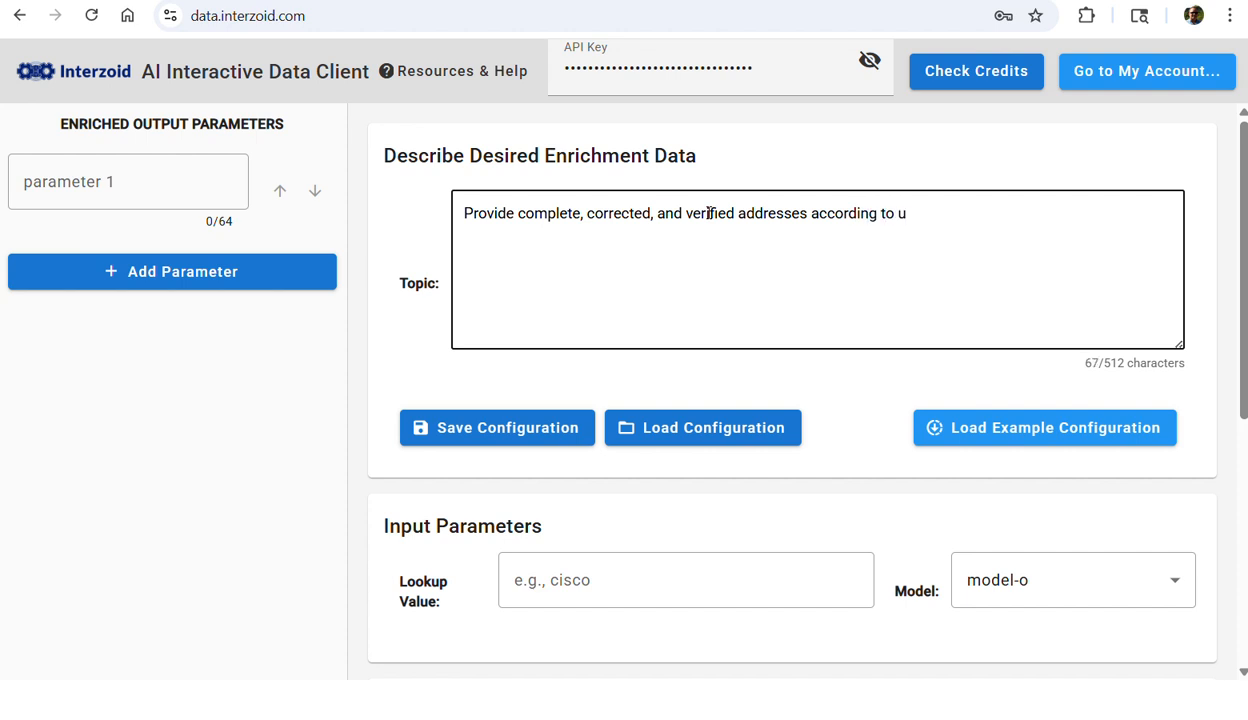
key("BackSpace")
type("s postal standards")
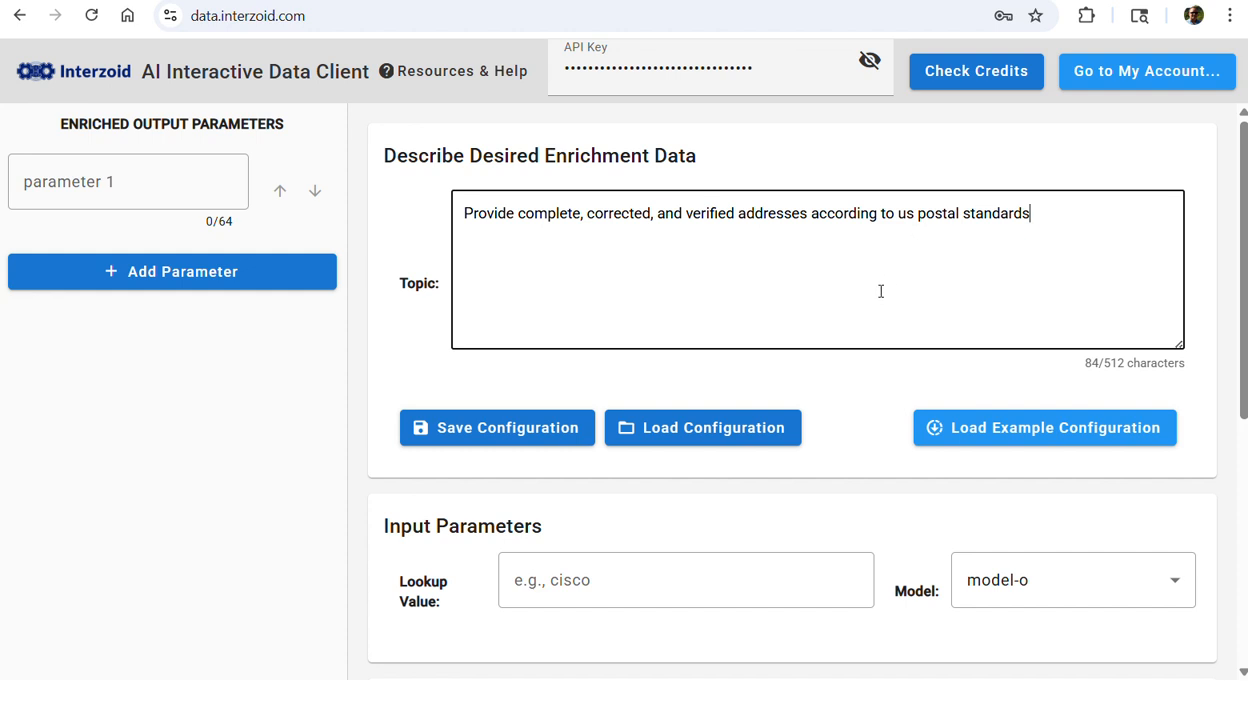
left_click(140, 181)
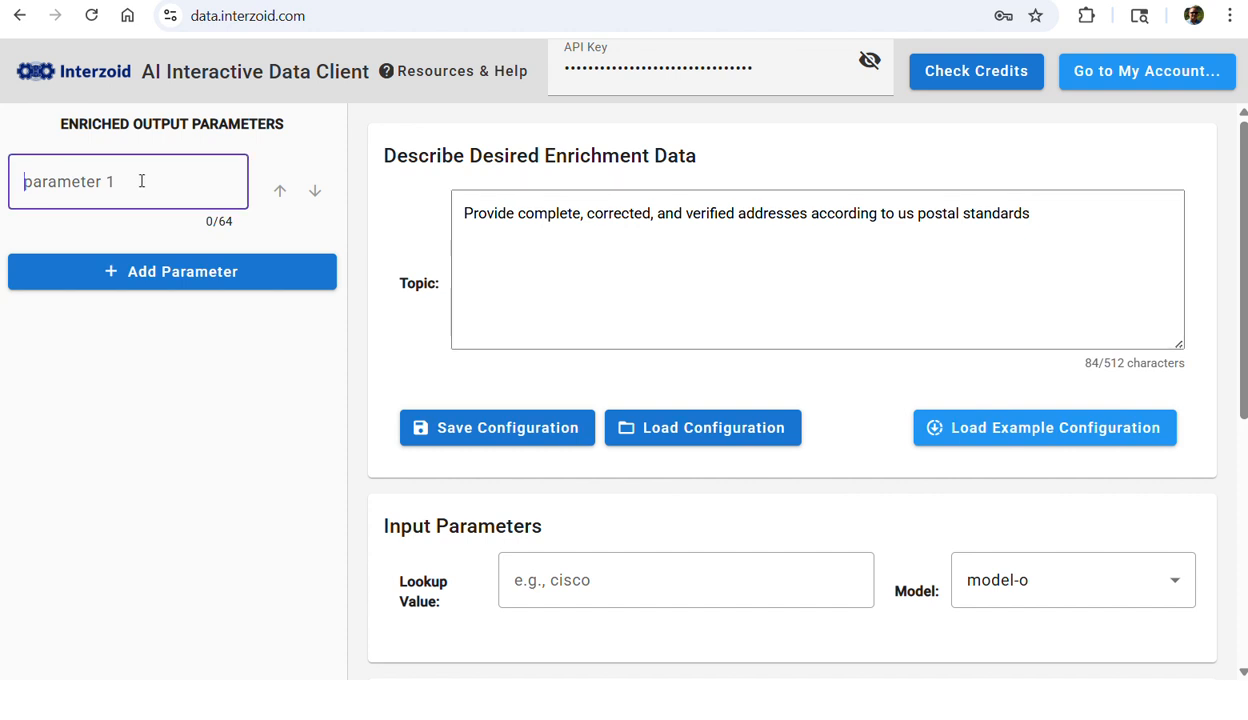
Step: Name the output fields 'address line 1', 'address line 2' and 'city, state, zip'
type("address line 1")
left_click(195, 279)
left_click(175, 270)
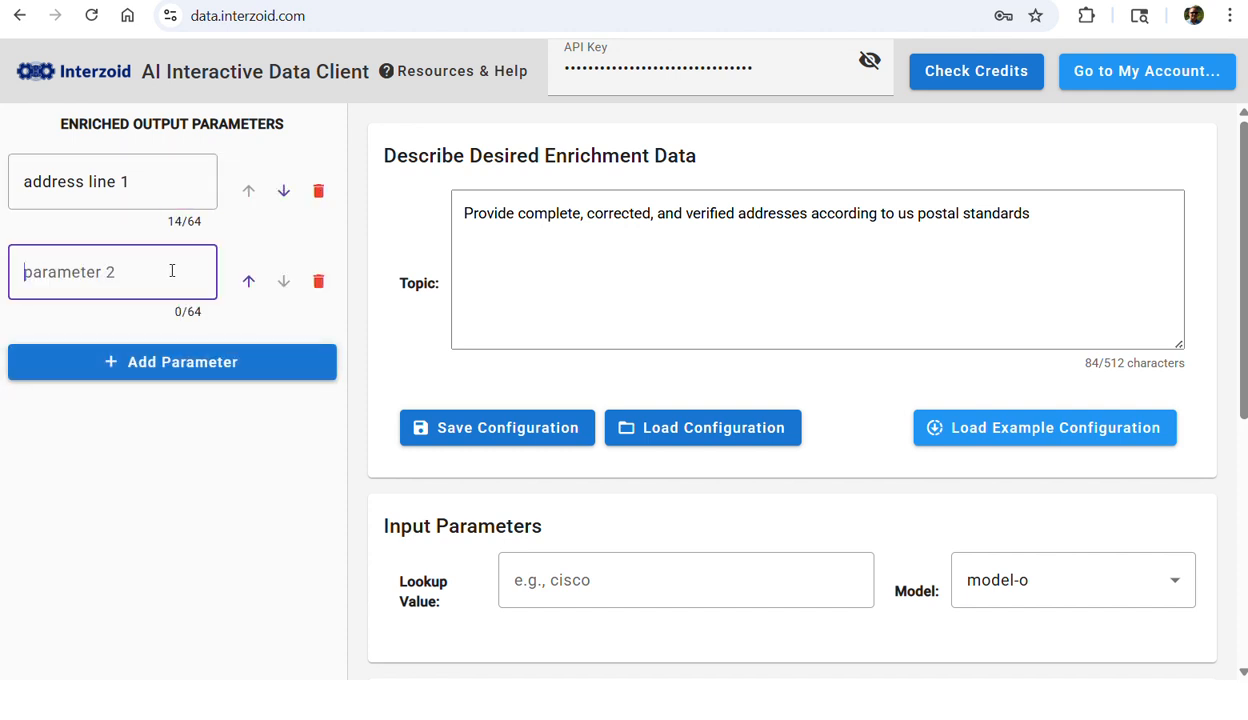
type("addres")
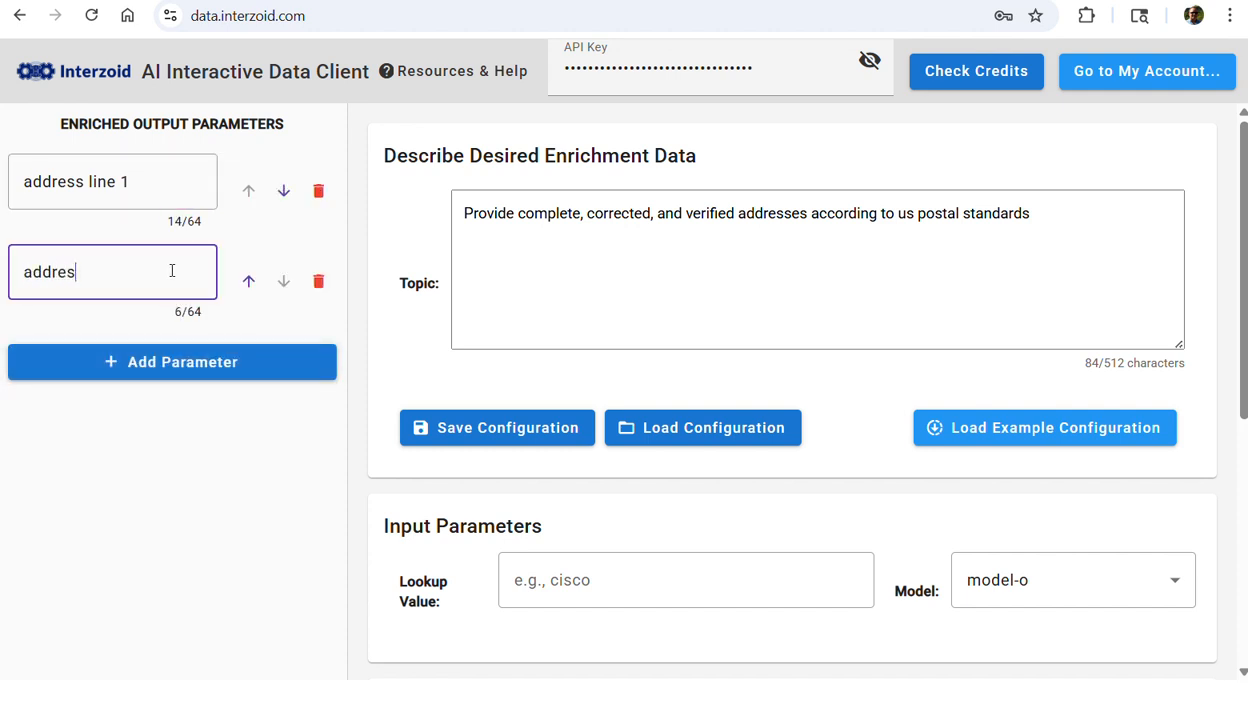
type("s line 2")
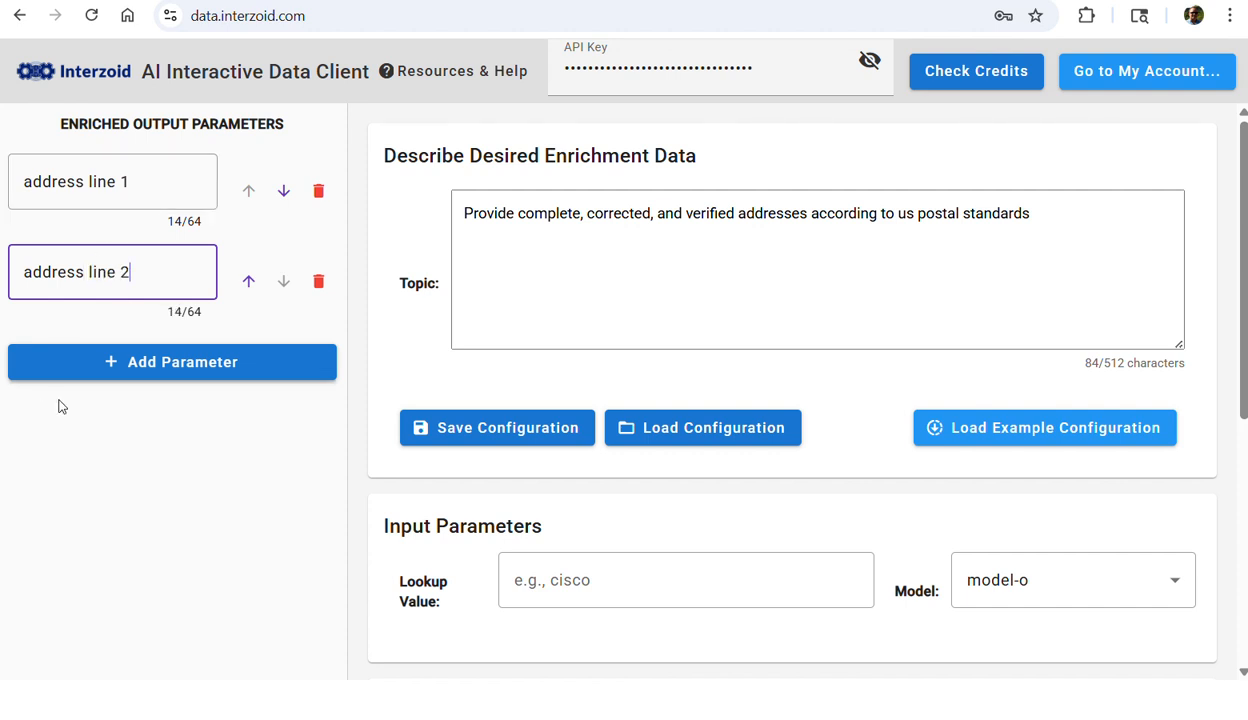
left_click(86, 363)
type("c")
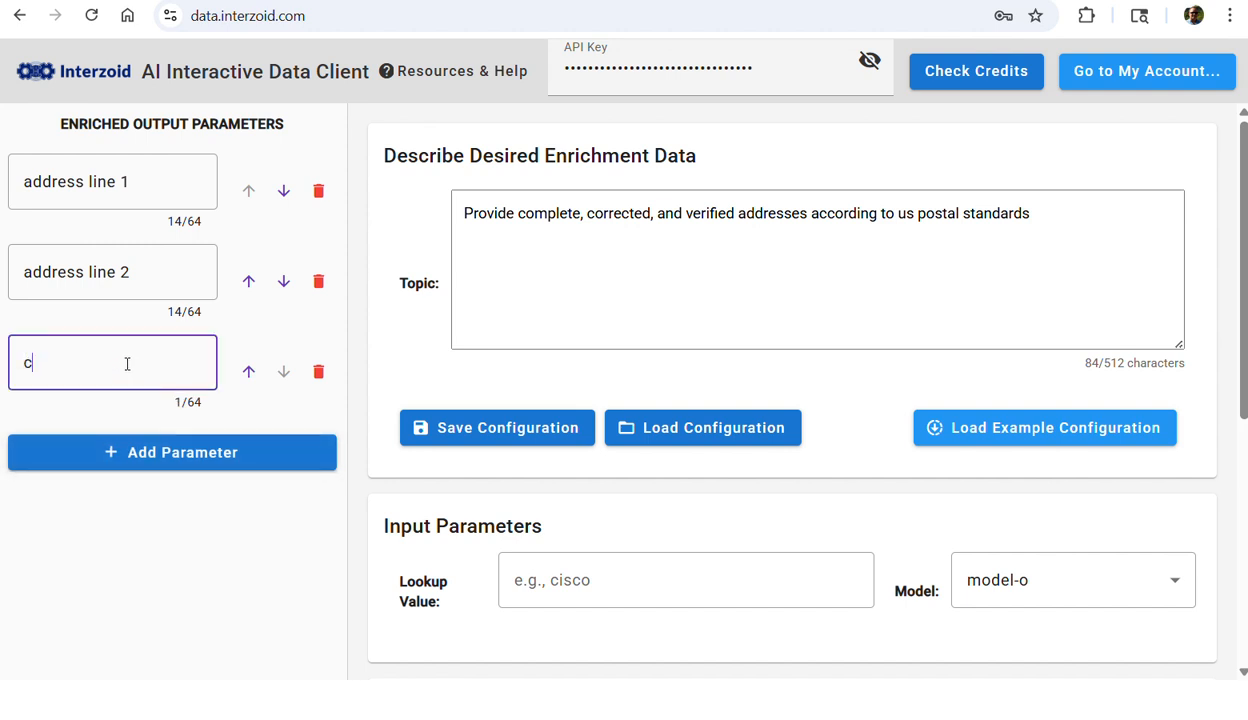
type("ity, state, zip")
Step: Switch the model to model-a-premium
left_click(1181, 589)
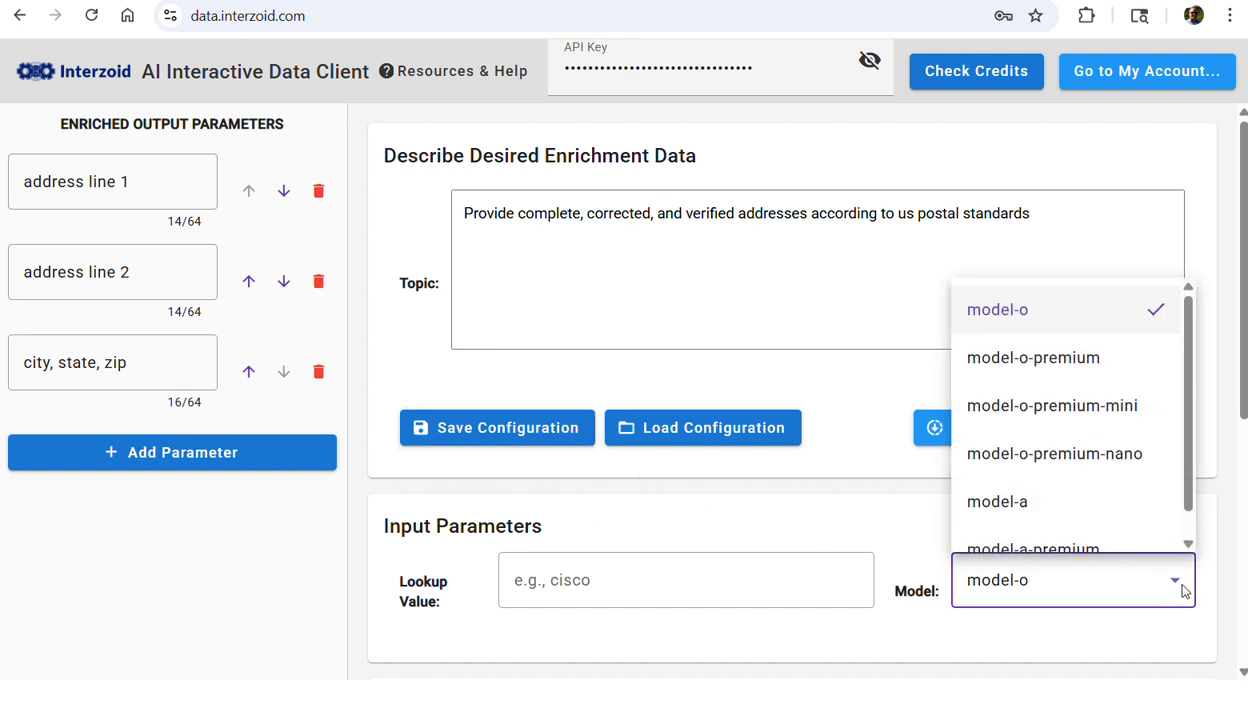
scroll(1078, 513, "down", 1)
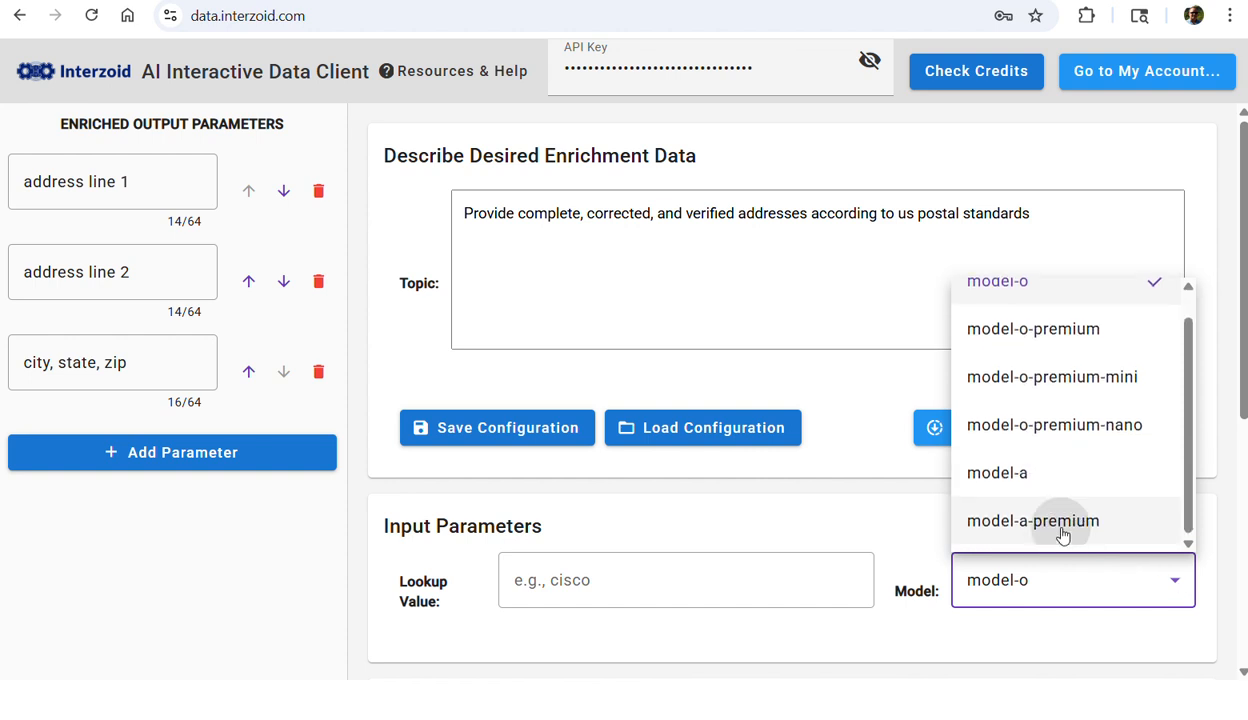
left_click(1063, 521)
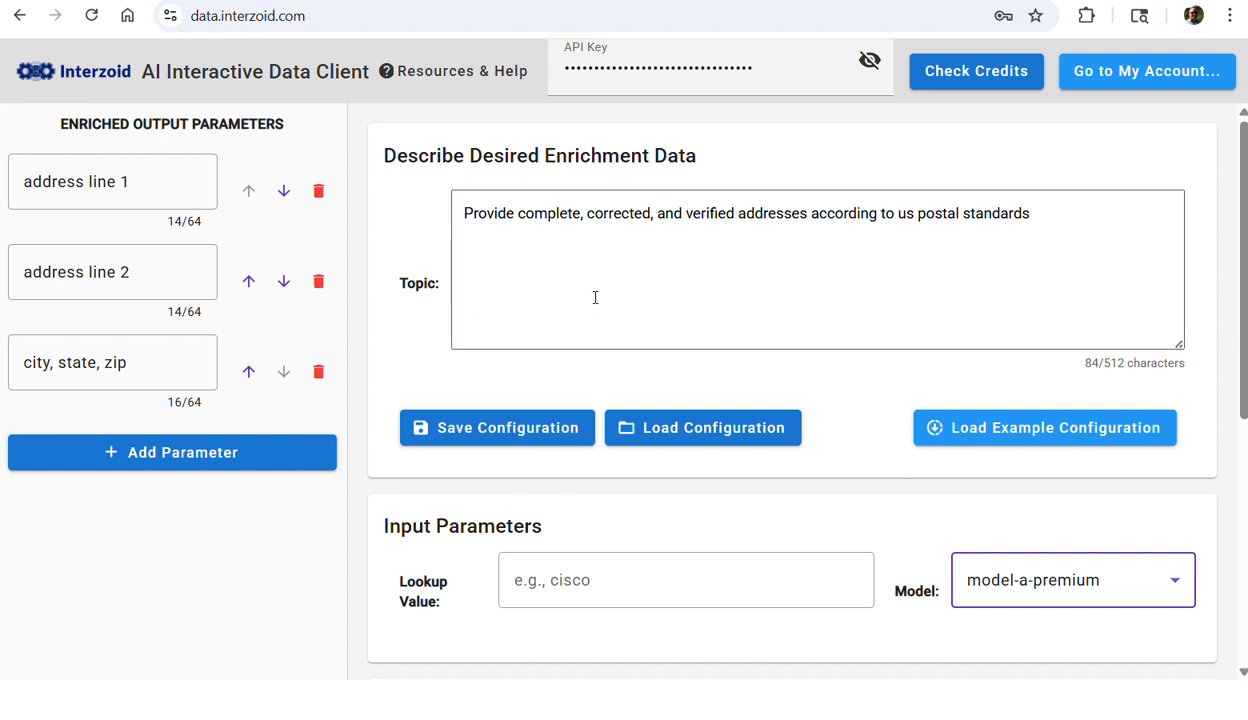
Step: Enter '100 market san fran' as the lookup value
left_click(654, 582)
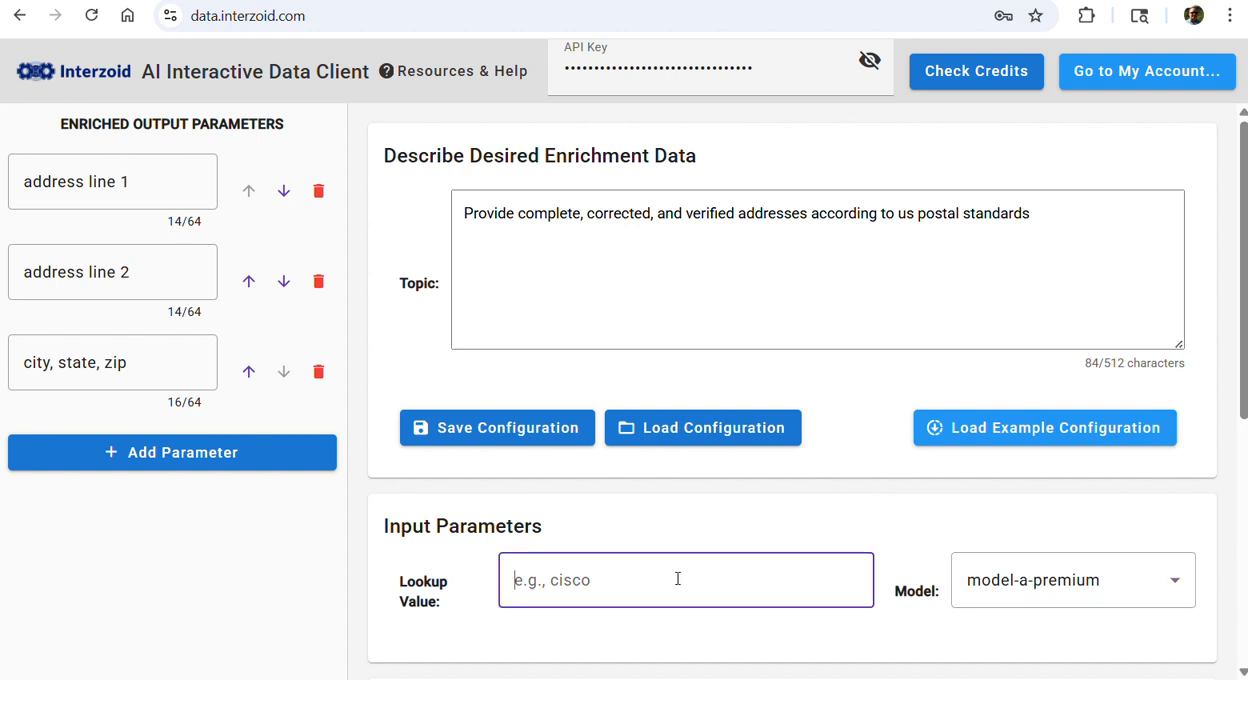
type("100 market san ")
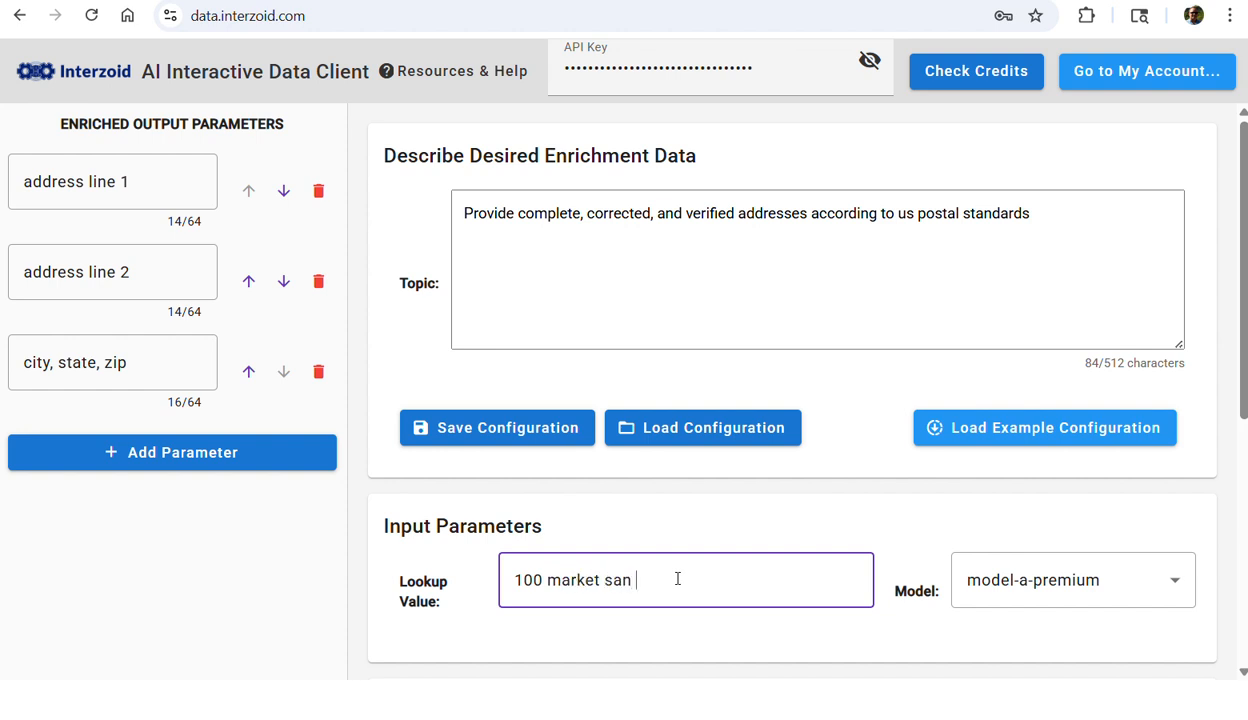
type("fran")
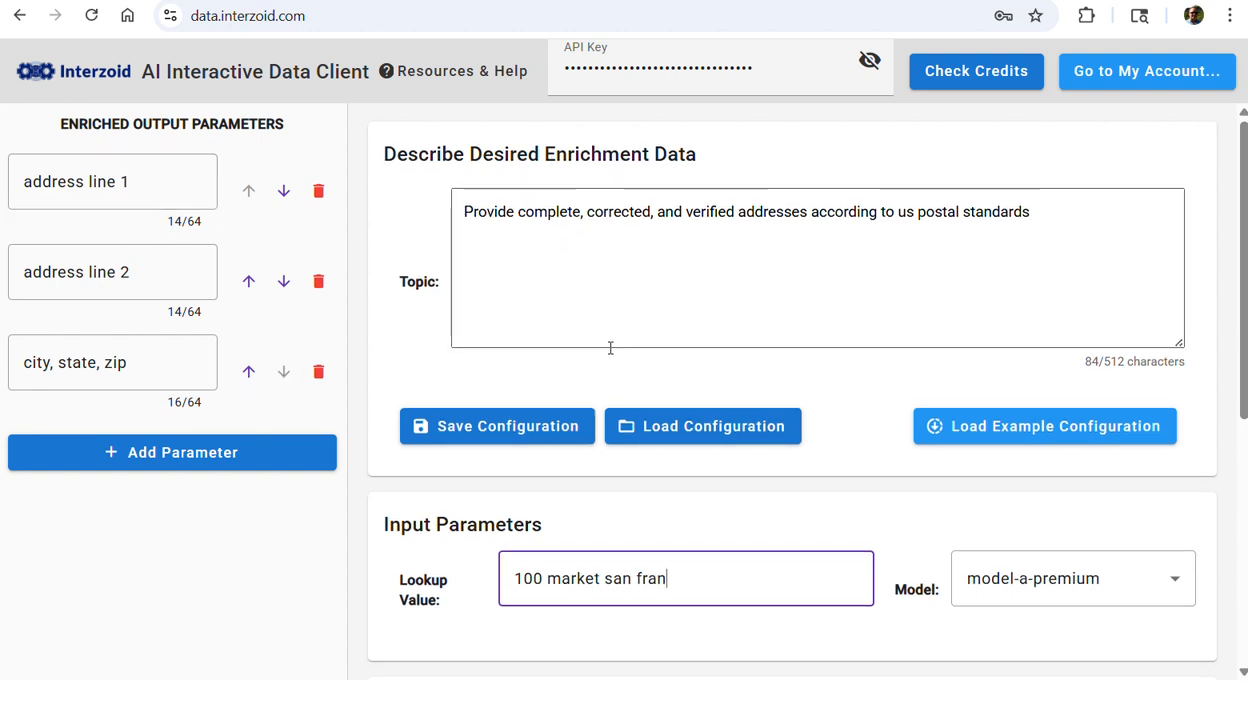
scroll(610, 349, "down", 2)
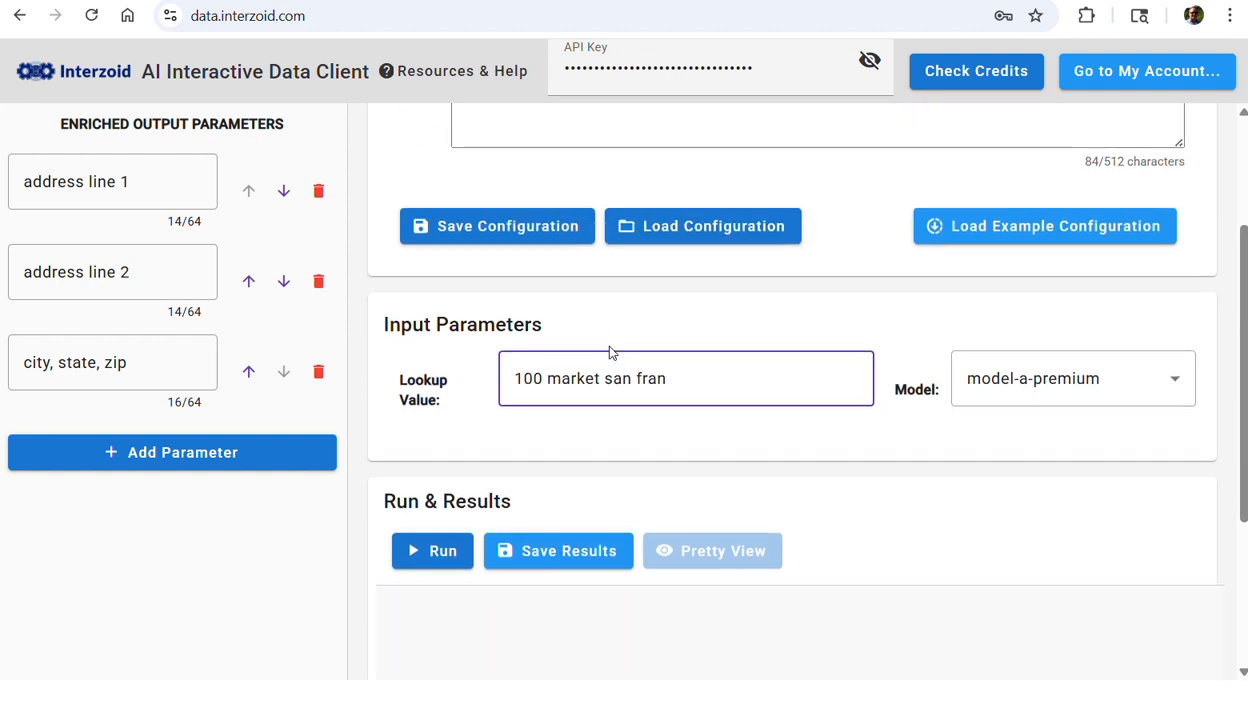
Step: Run the enrichment, returning 100 Market Street, San Francisco, CA 94105
scroll(610, 349, "down", 1)
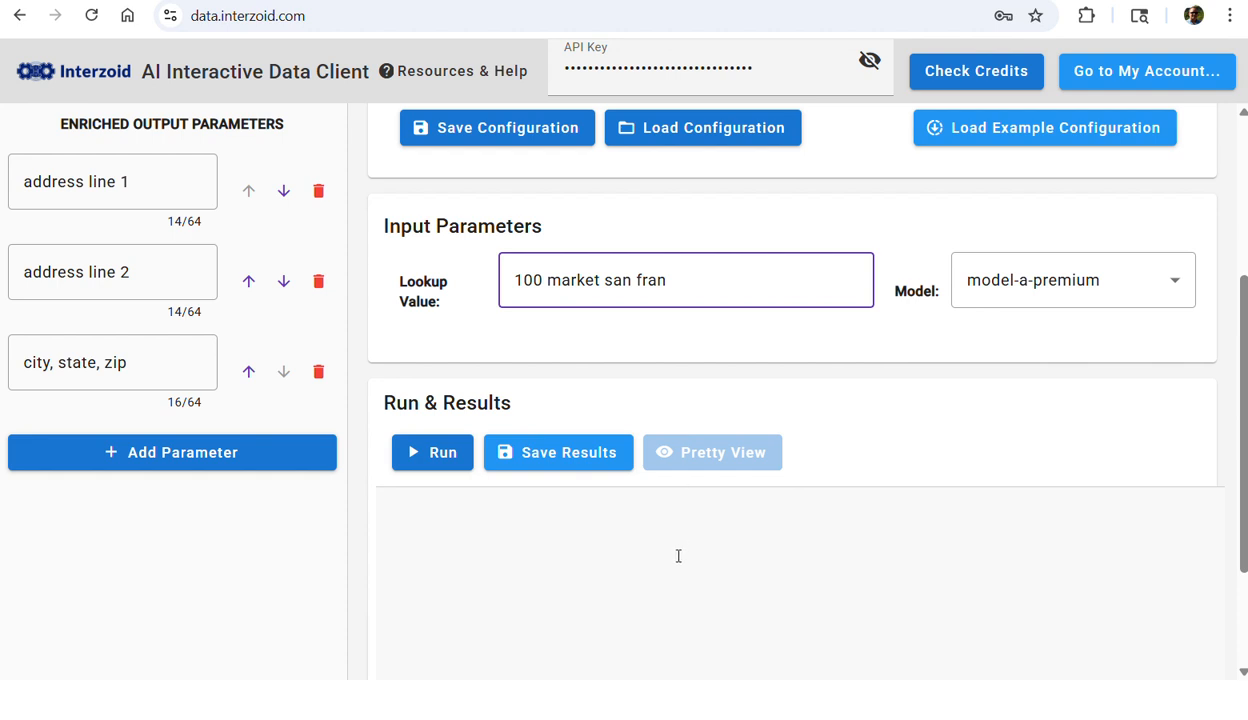
left_click(441, 455)
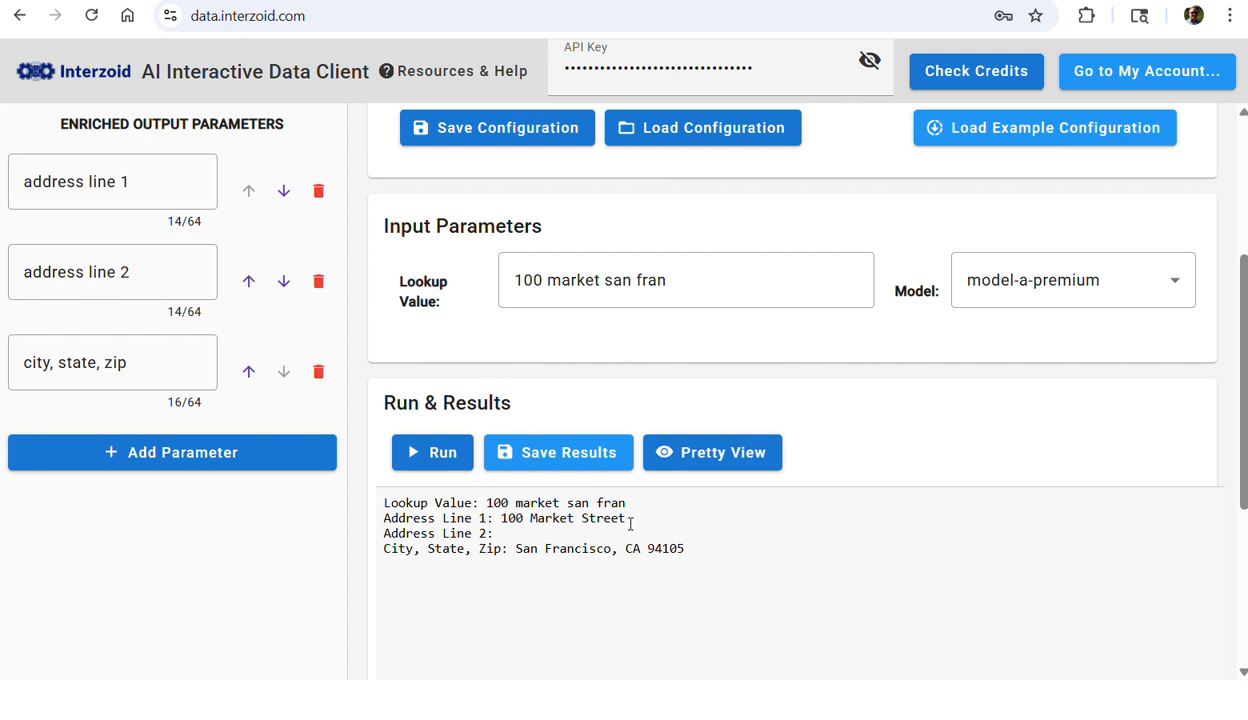
scroll(631, 522, "down", 2)
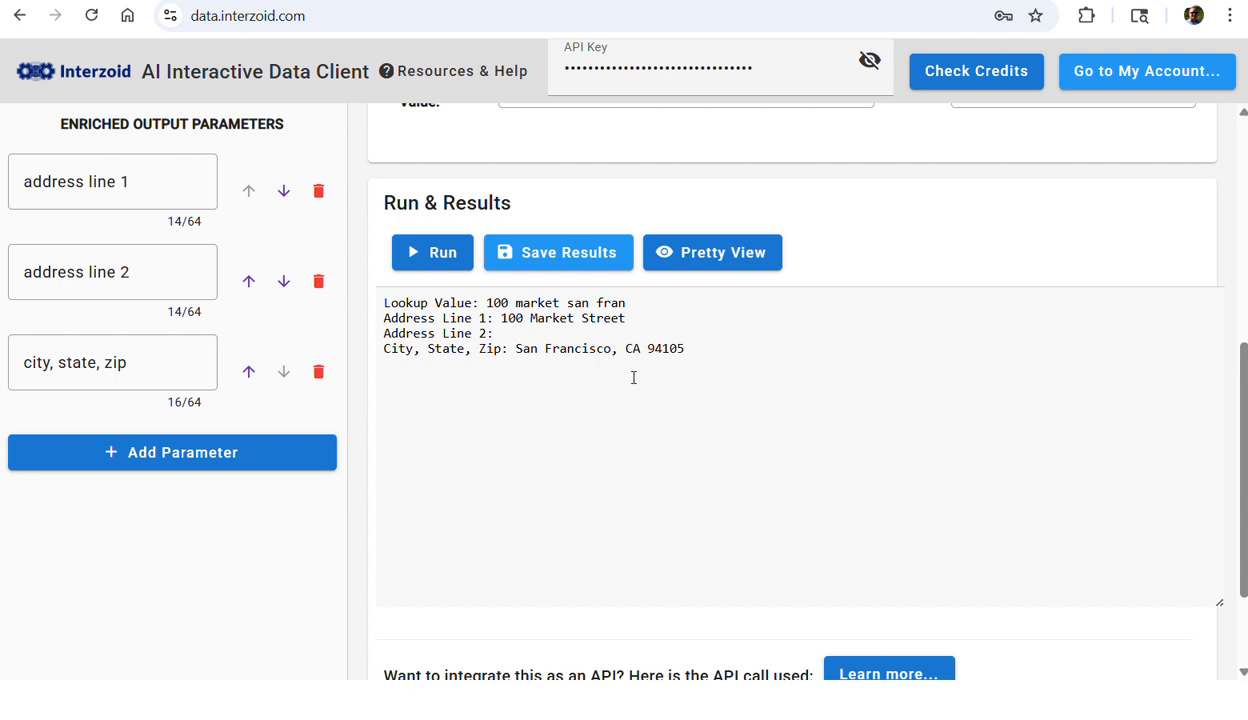
Step: Scroll the API call box to read the full URL, then show Resources & Help
scroll(633, 376, "down", 1)
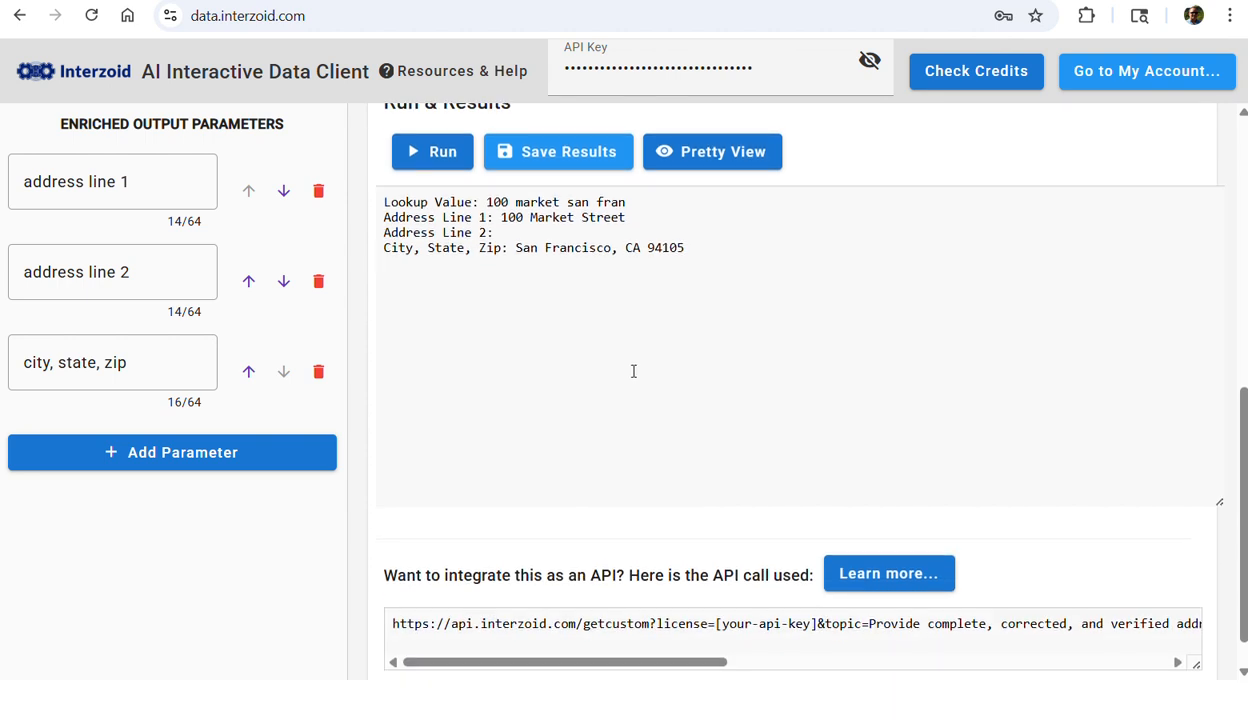
scroll(633, 371, "down", 1)
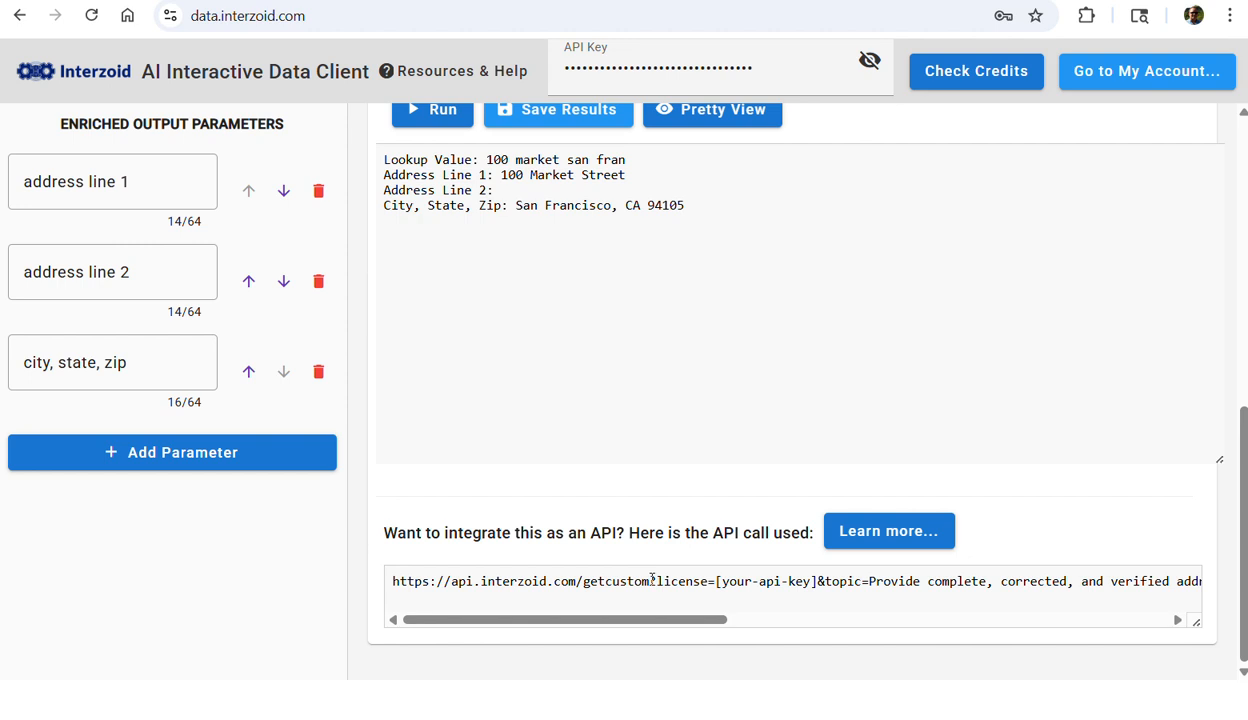
left_click(632, 621)
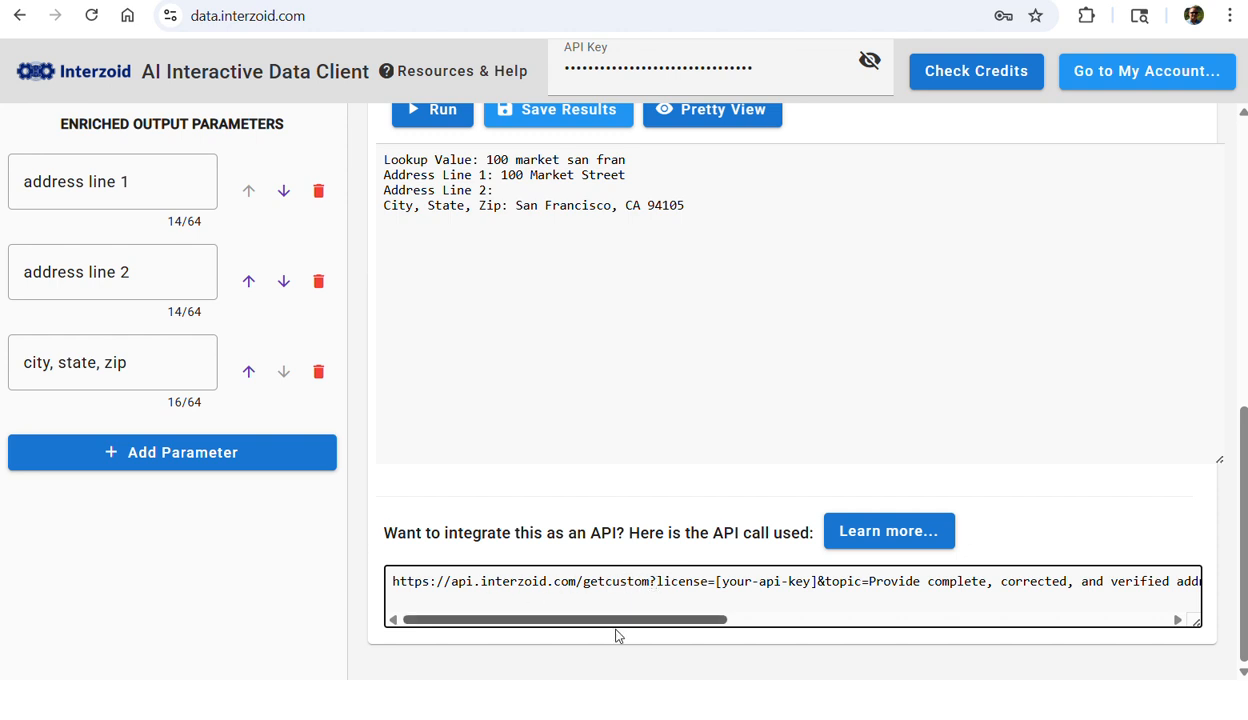
left_click_drag(696, 626, 741, 627)
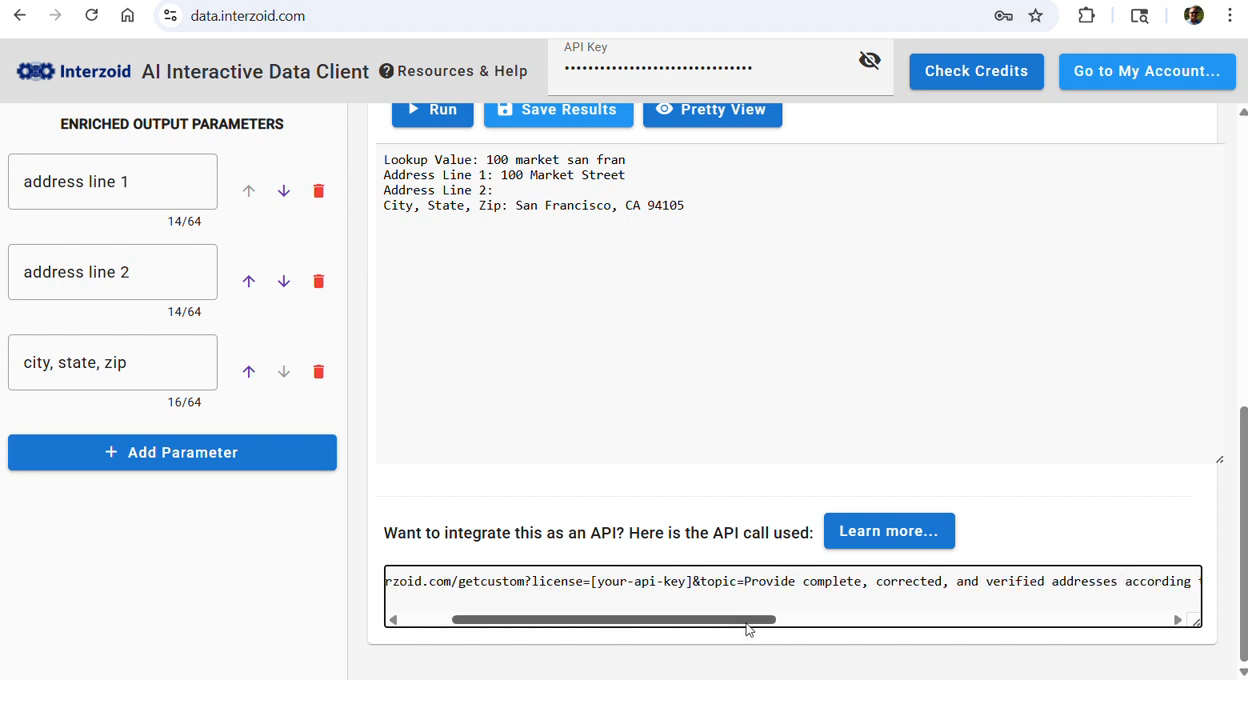
left_click_drag(747, 624, 1139, 681)
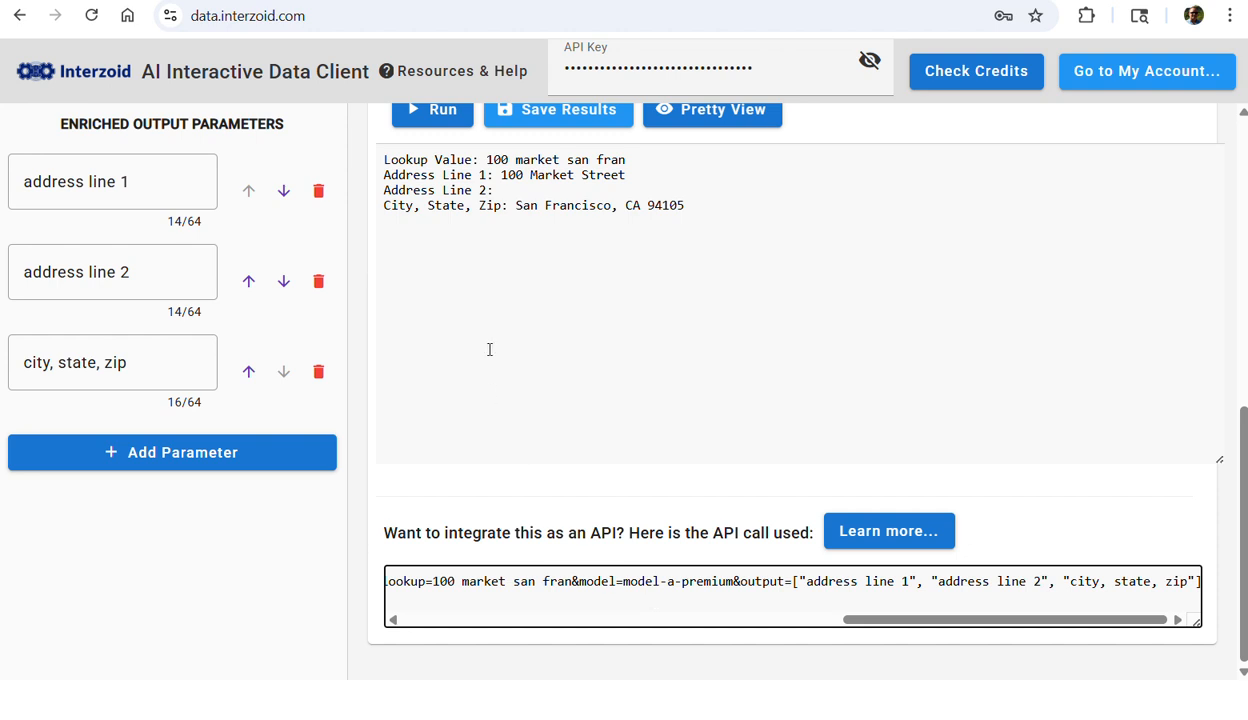
left_click(472, 80)
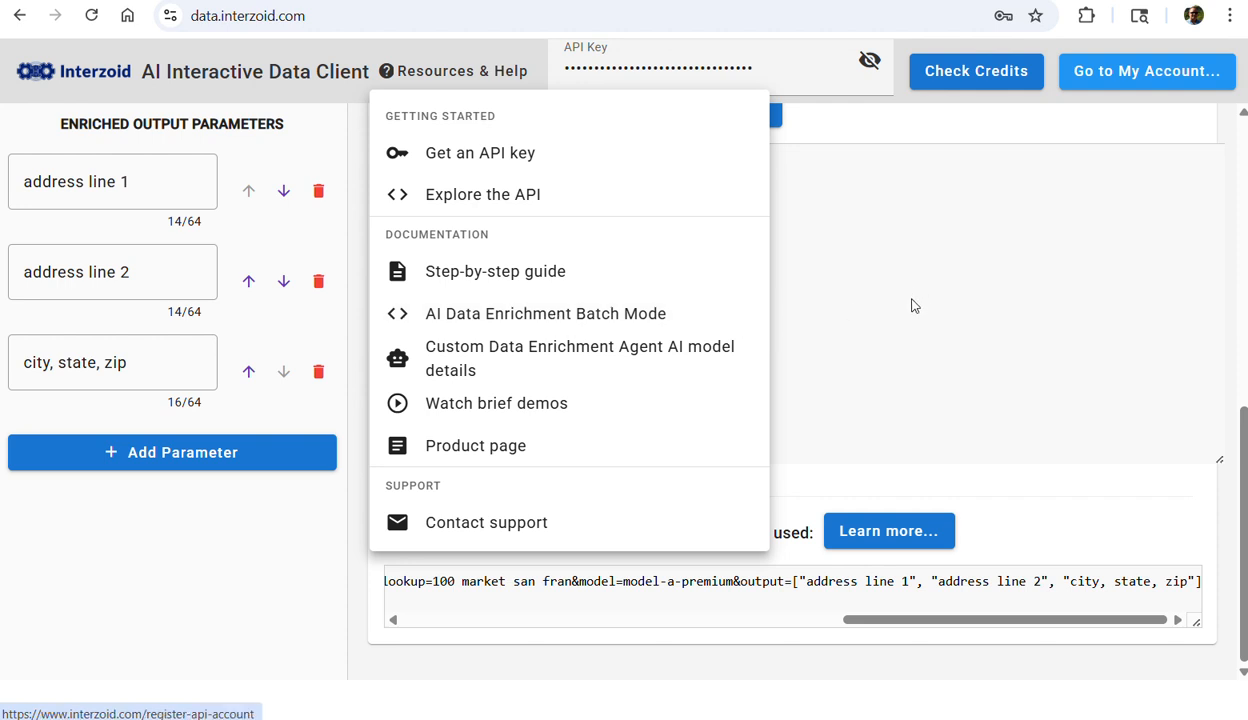
Step: Dismiss the Resources & Help list and review the configuration and results
left_click(897, 330)
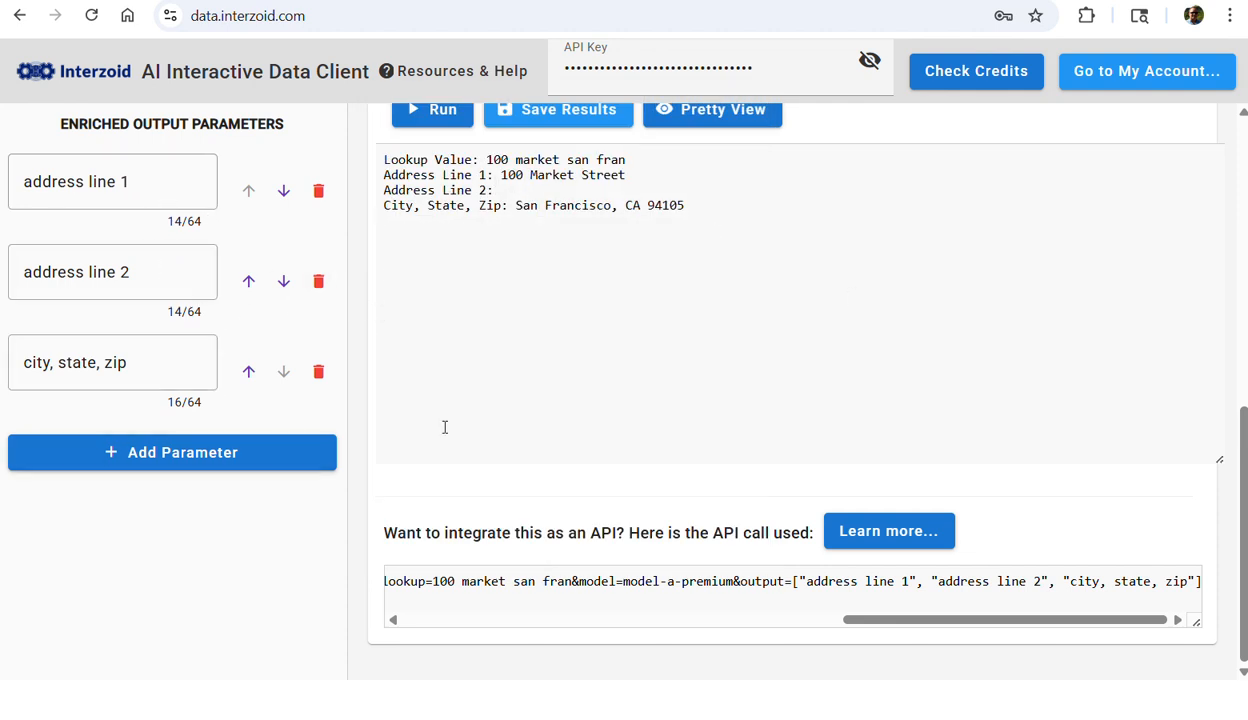
scroll(587, 367, "up", 3)
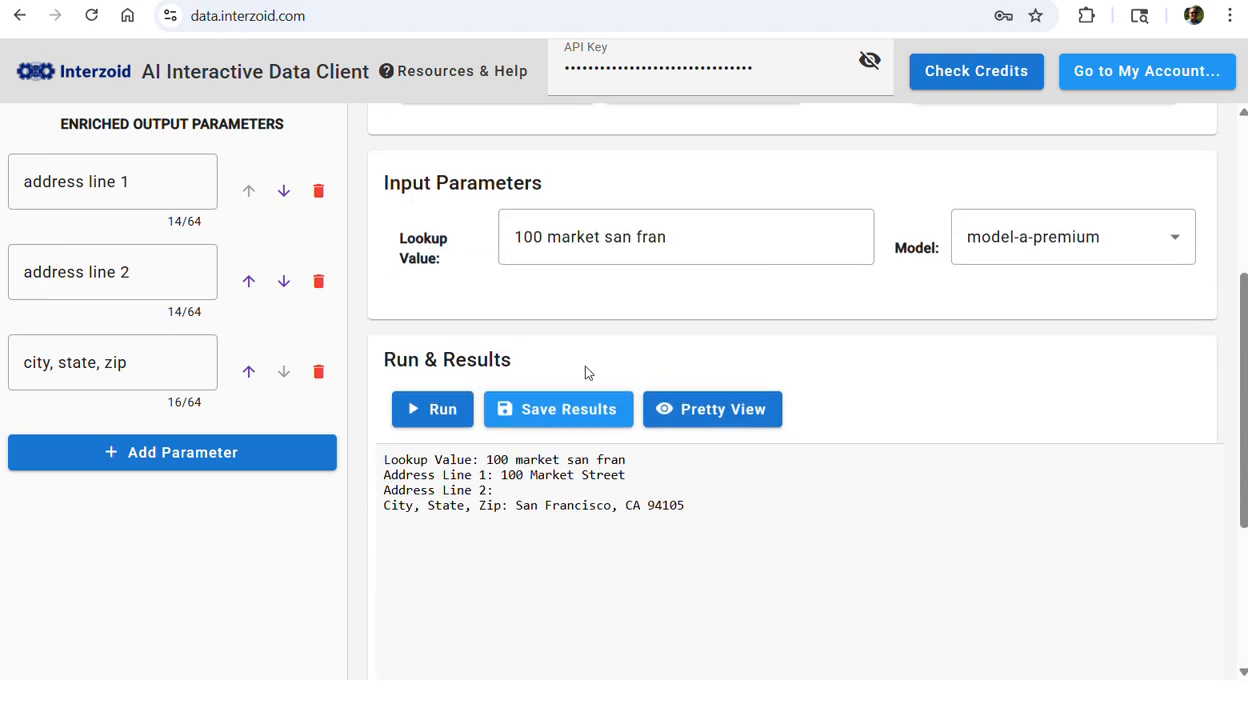
scroll(574, 405, "up", 3)
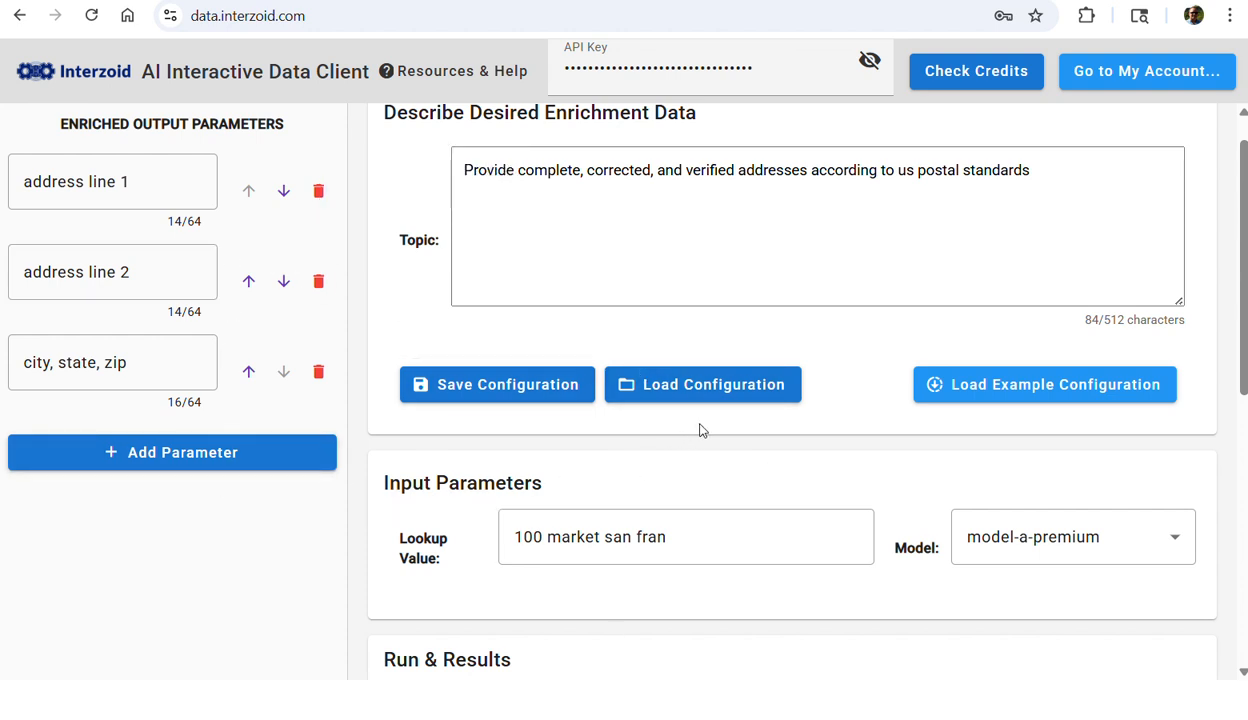
scroll(705, 428, "down", 1)
scroll(716, 428, "down", 5)
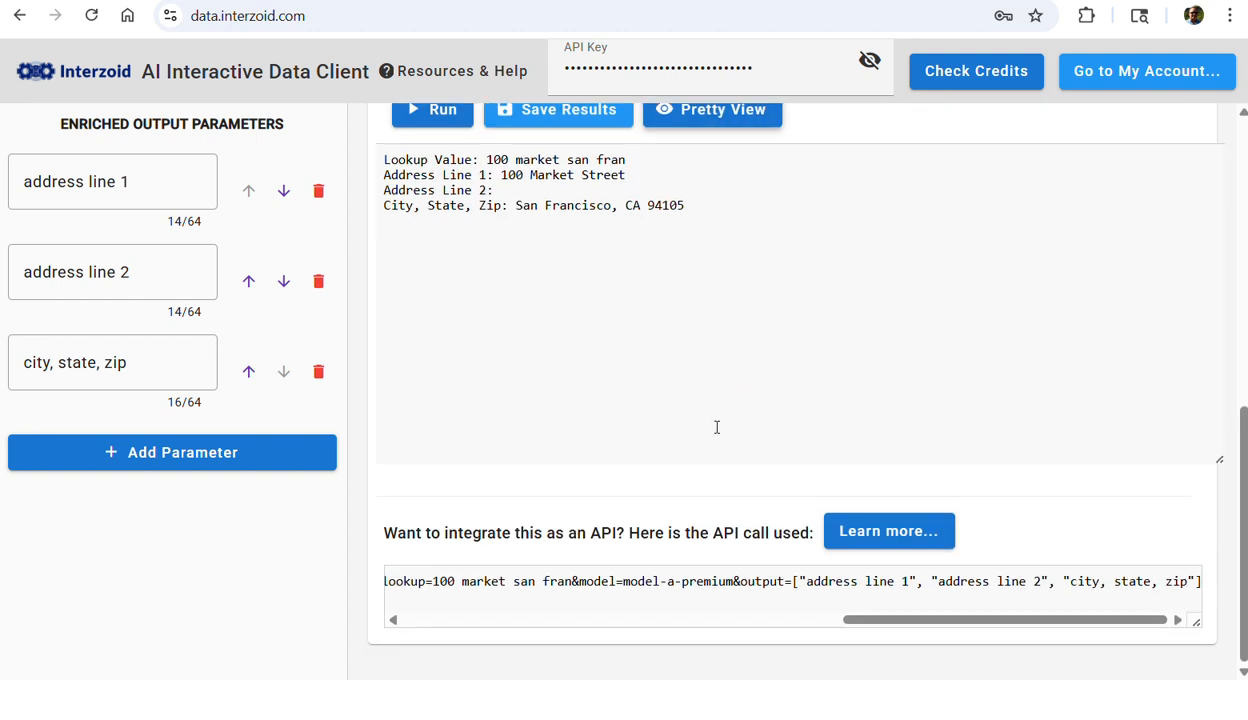